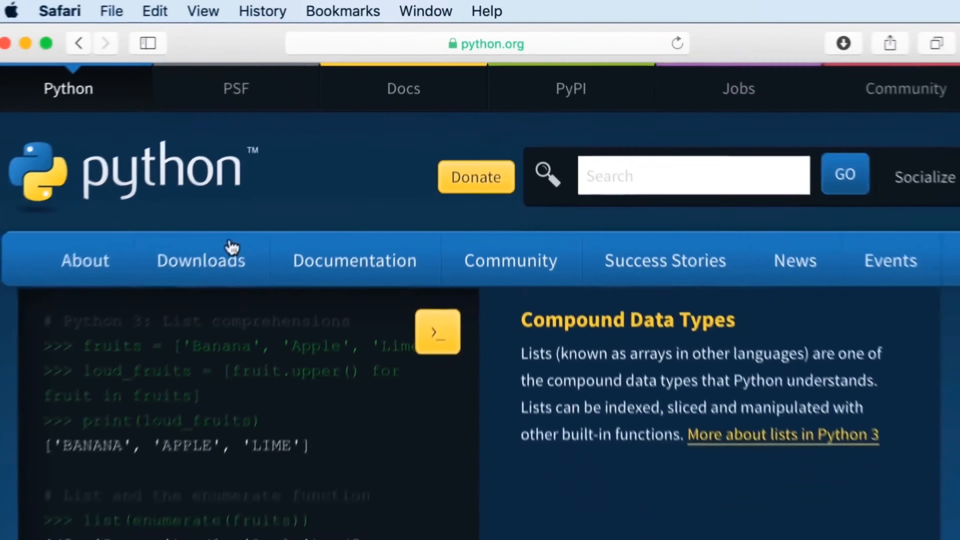
Step: Download Python 3.7.2 for Mac OS X from the python.org downloads page
mouse_move(155, 328)
click(231, 255)
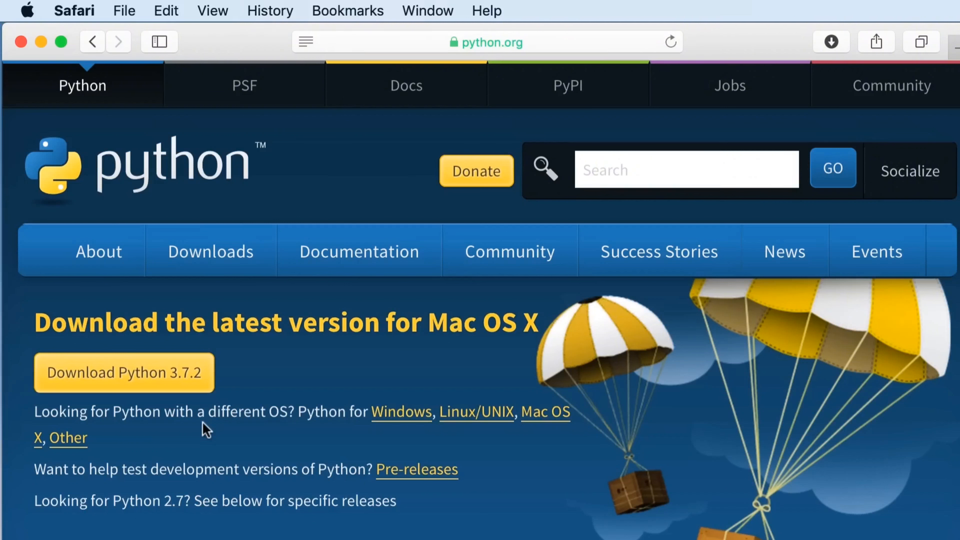
click(159, 379)
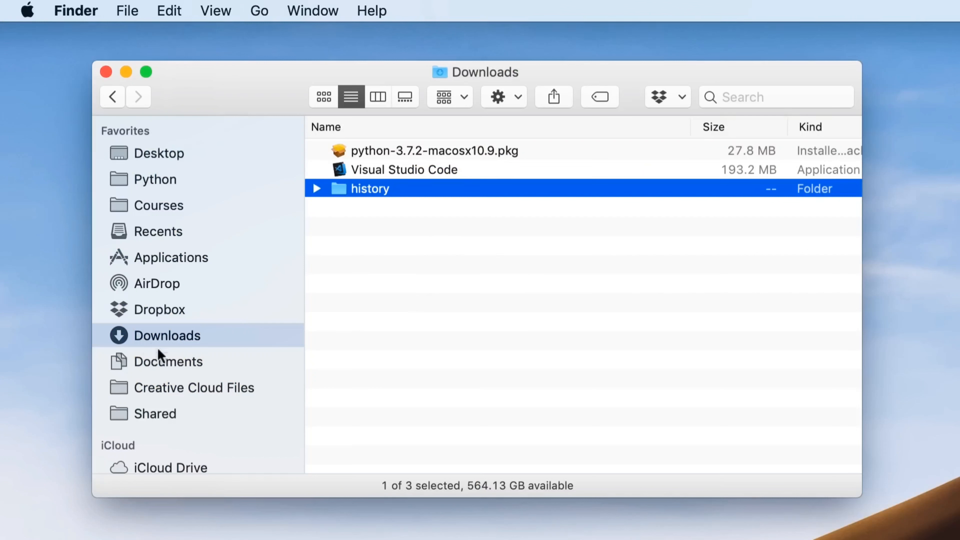
Step: Launch the python-3.7.2-macosx10.9.pkg installer from the Downloads folder in Finder
click(405, 152)
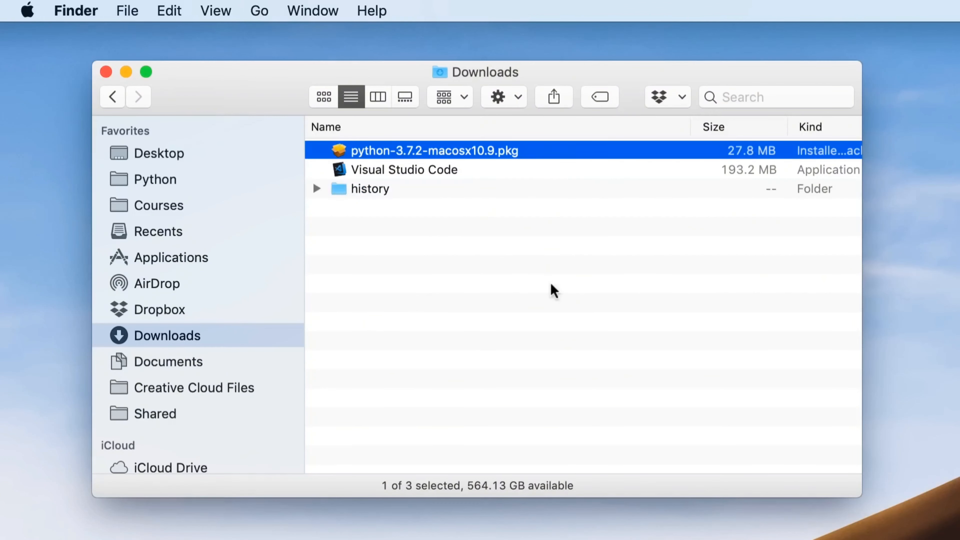
double_click(547, 155)
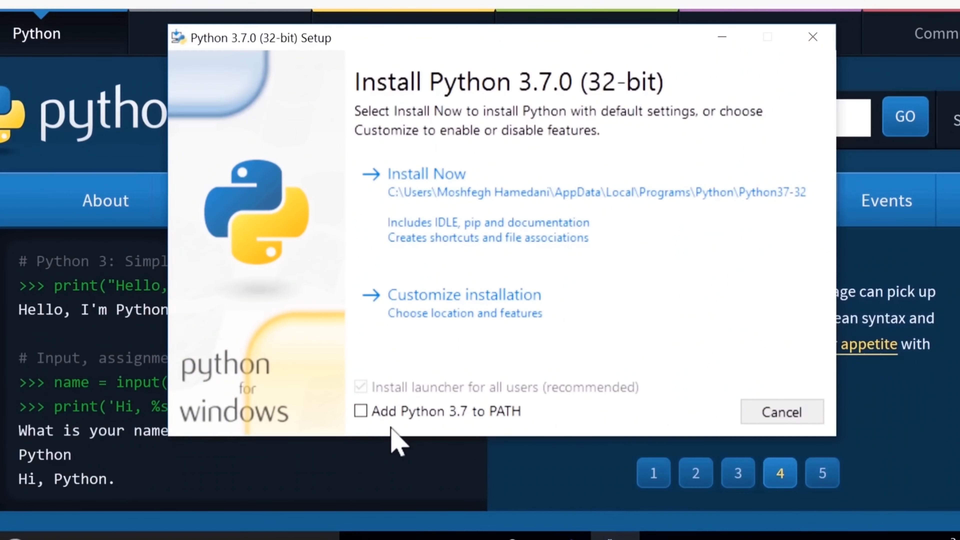
Step: In the Windows Python 3.7.0 (32-bit) setup, enable adding Python 3.7 to PATH and start the default installation
click(360, 411)
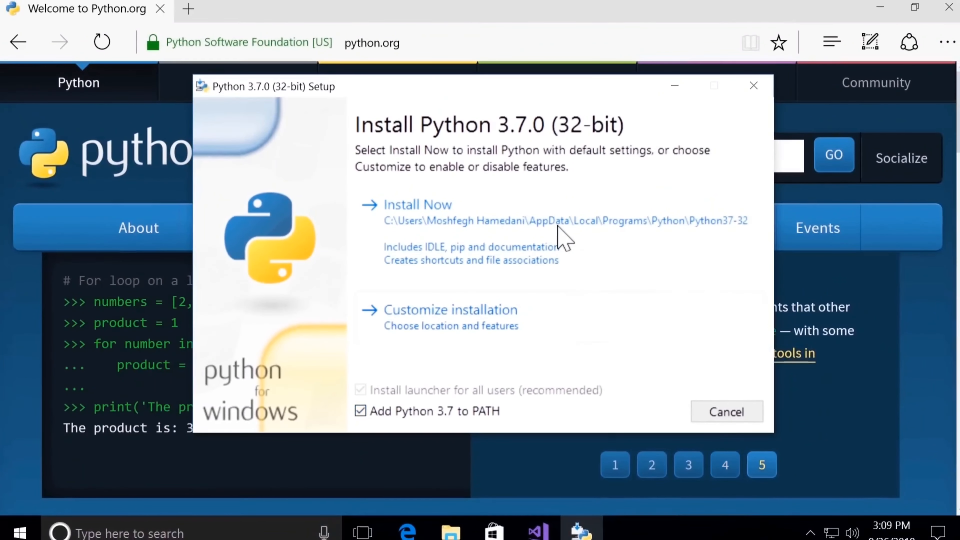
click(565, 216)
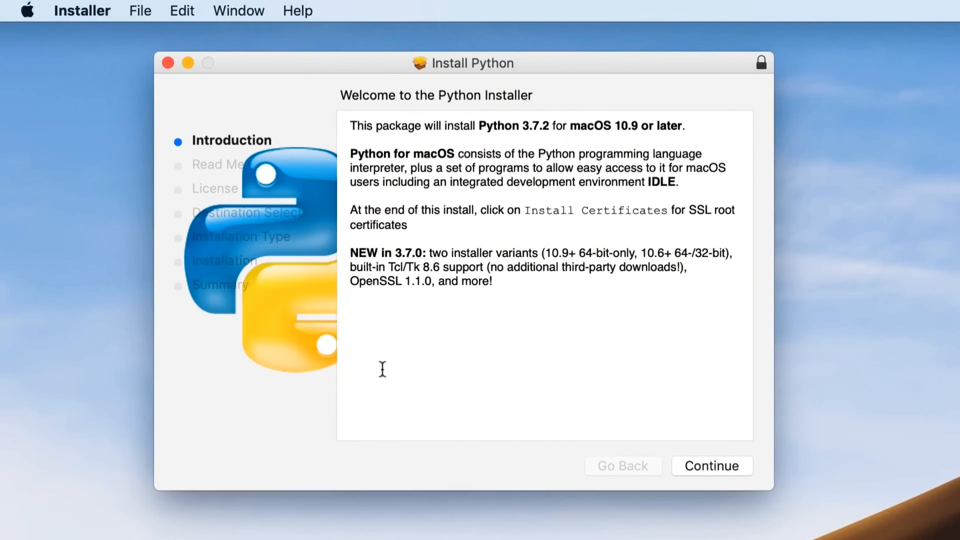
Step: Complete the standard macOS installation of Python 3.7.2 with the license accepted, and move the installer to the Trash
click(735, 469)
click(717, 470)
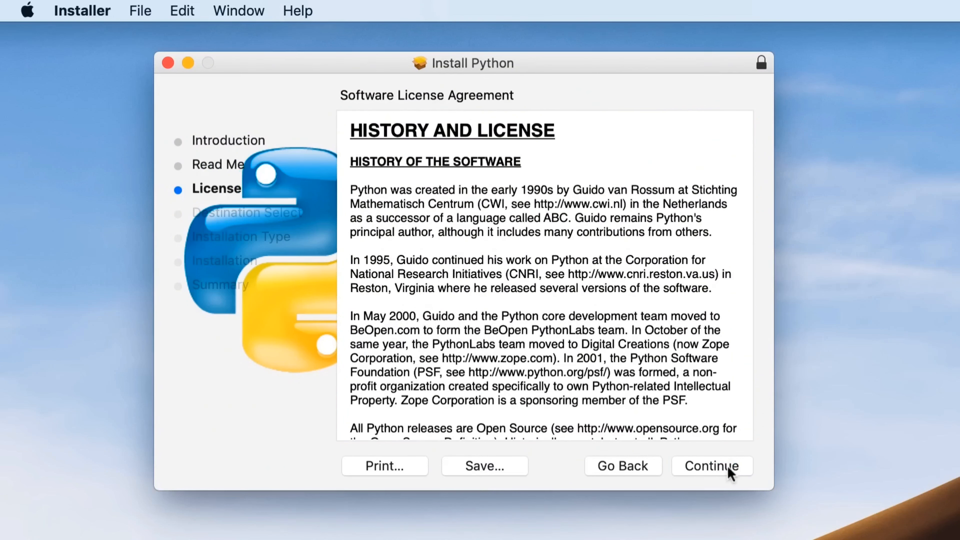
click(720, 469)
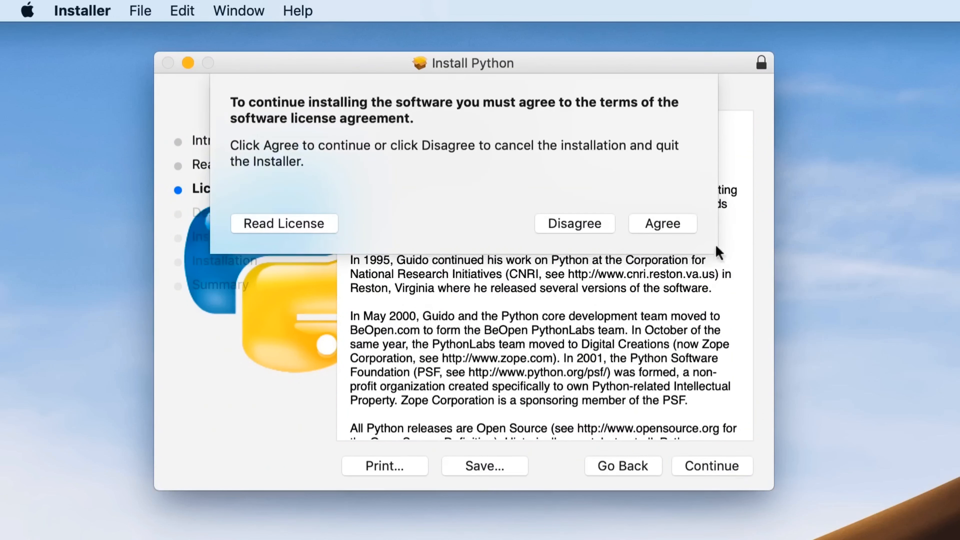
click(665, 224)
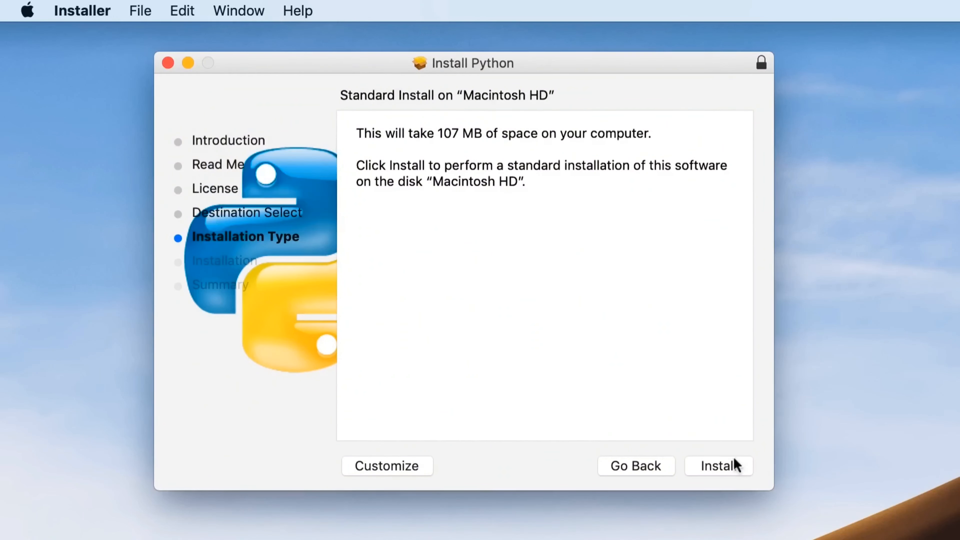
click(735, 468)
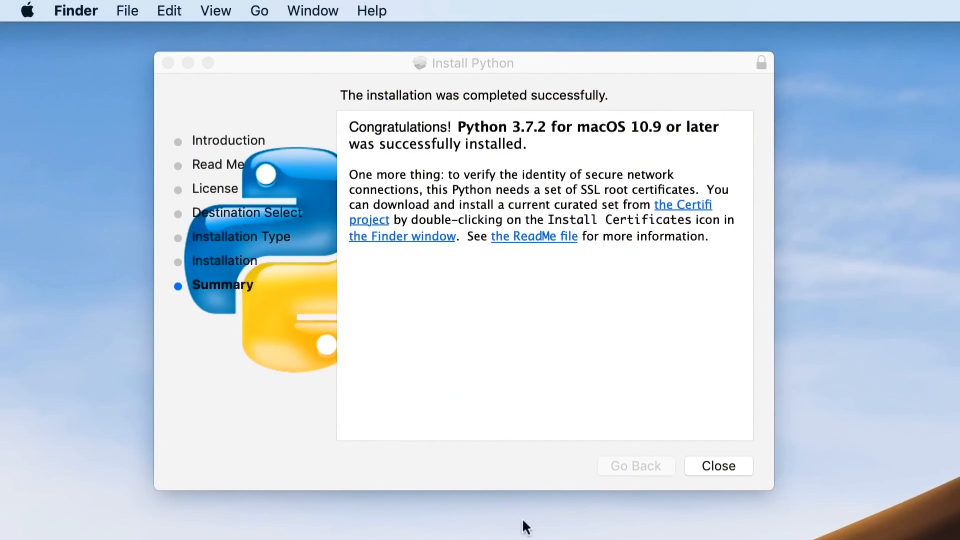
click(716, 465)
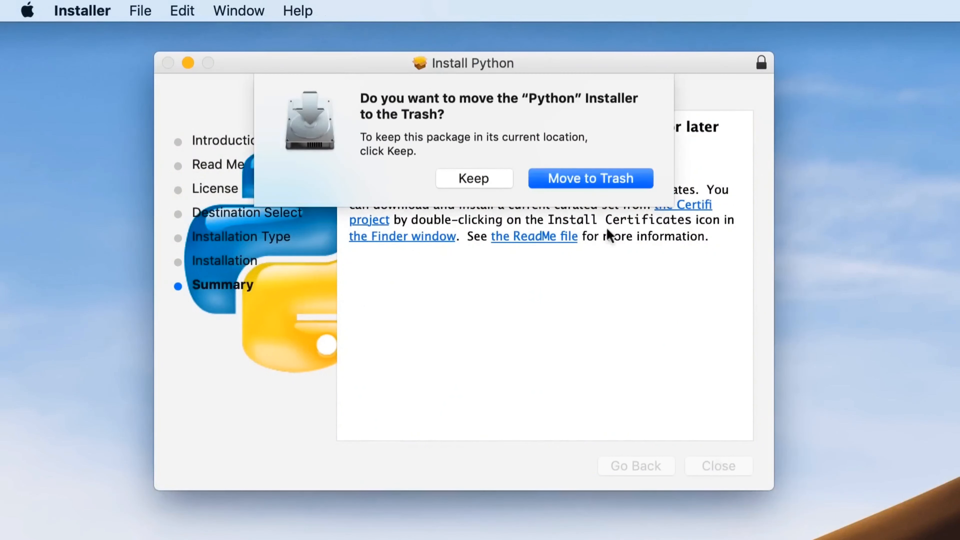
click(615, 189)
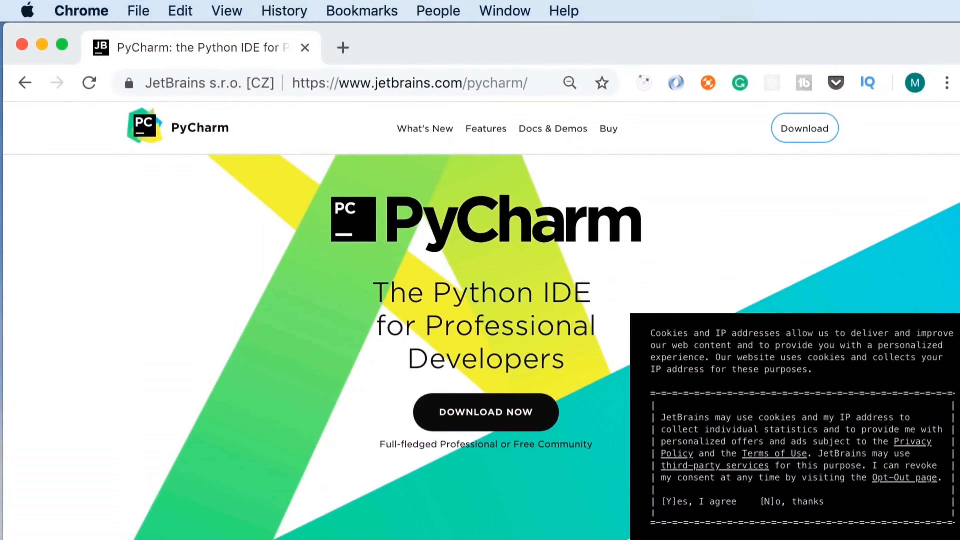
Step: Download the free Community edition of PyCharm for macOS from the JetBrains PyCharm site
drag(540, 295, 591, 295)
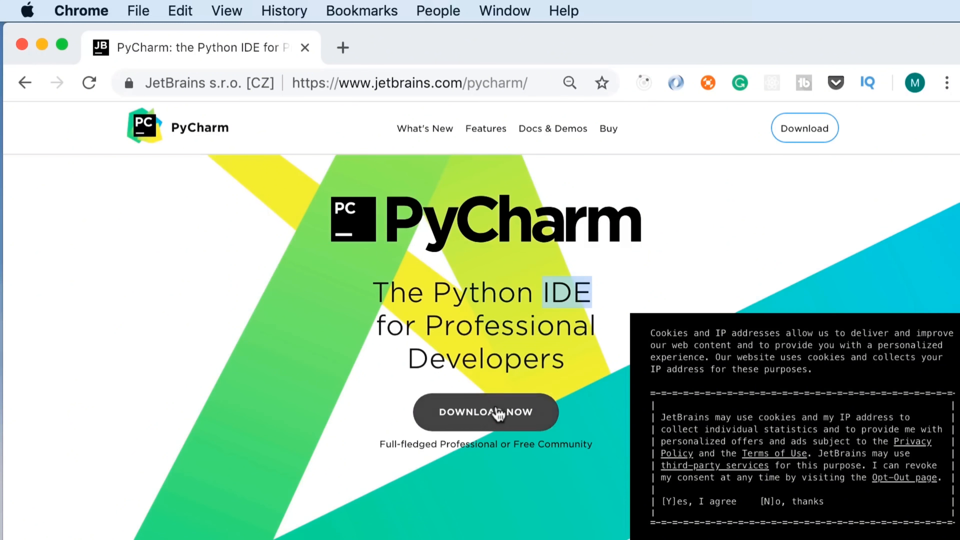
click(542, 422)
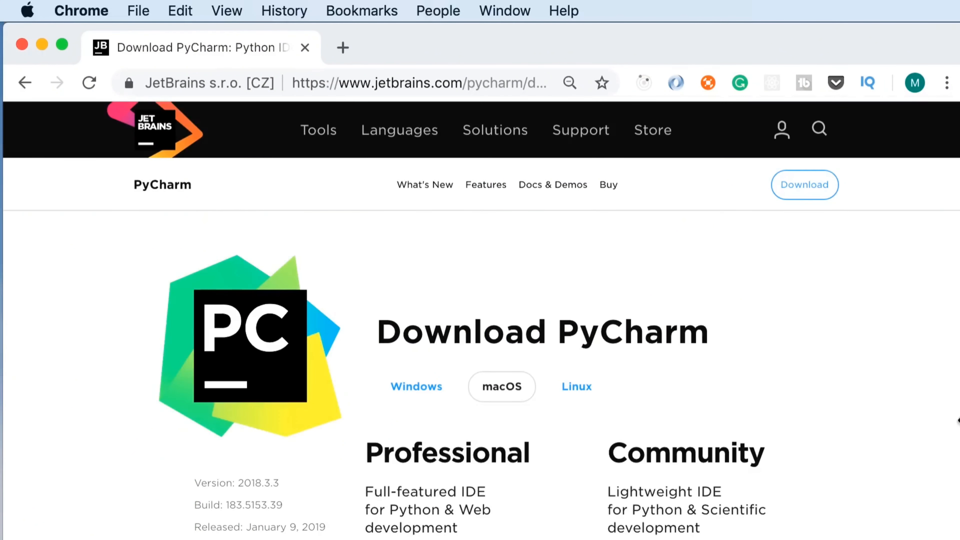
scroll(886, 399, down, 4)
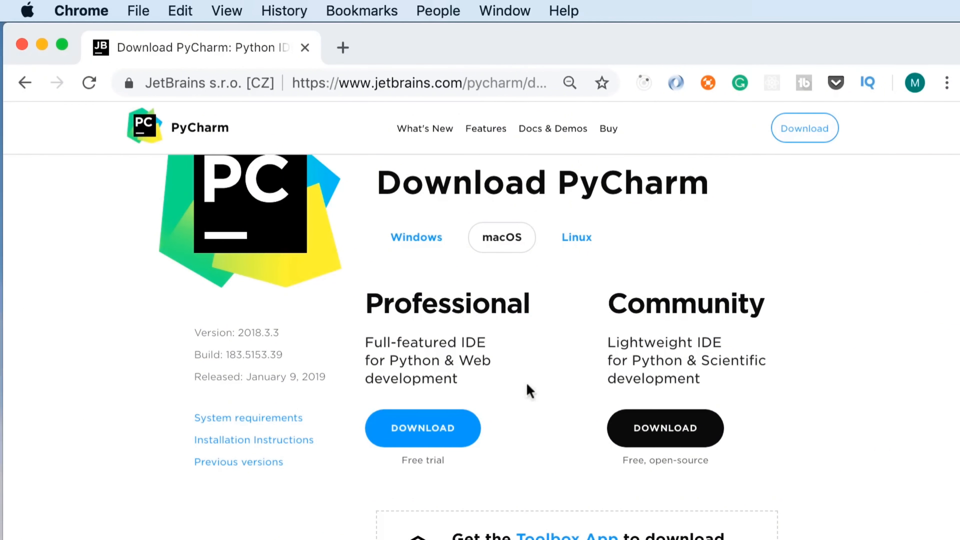
drag(606, 305, 826, 321)
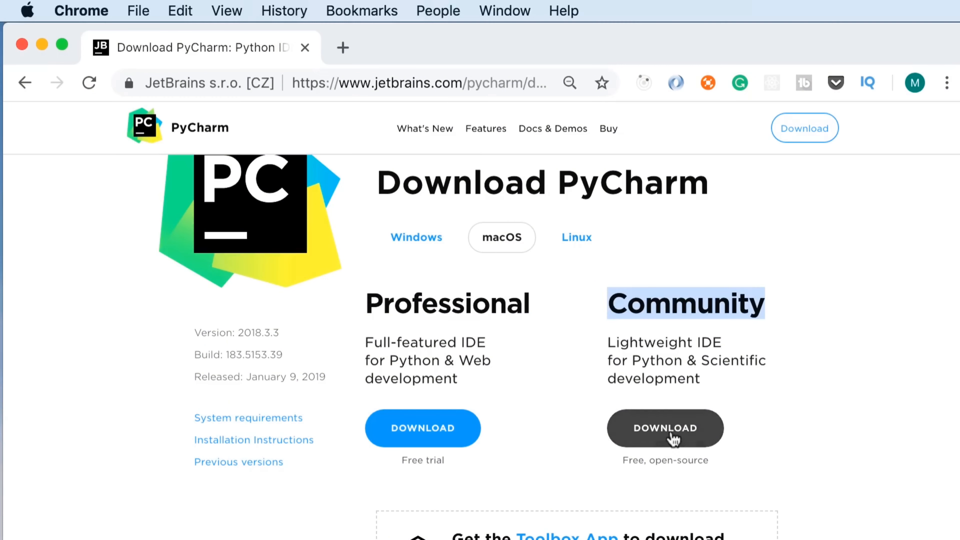
click(711, 439)
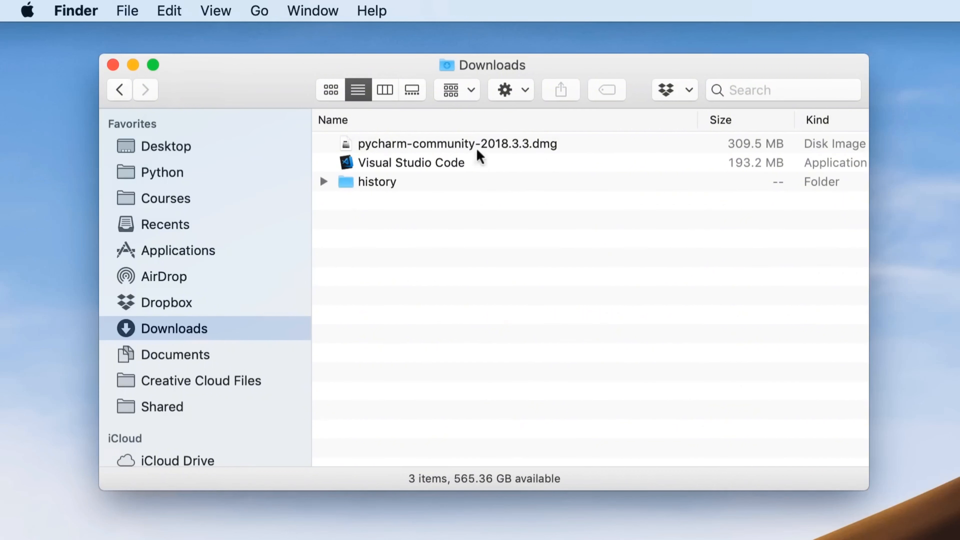
Step: Open pycharm-community-2018.3.3.dmg from the Downloads folder and copy PyCharm CE into Applications
click(531, 145)
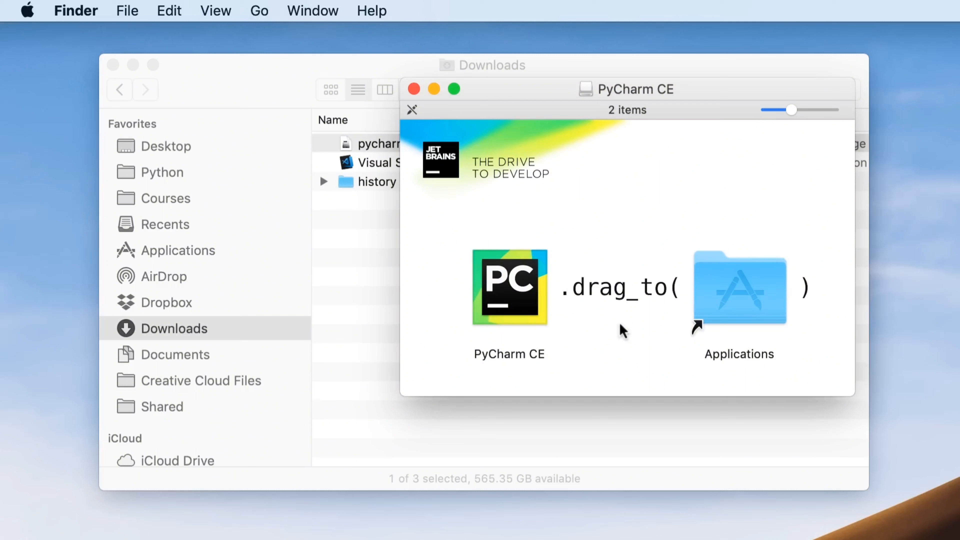
click(516, 355)
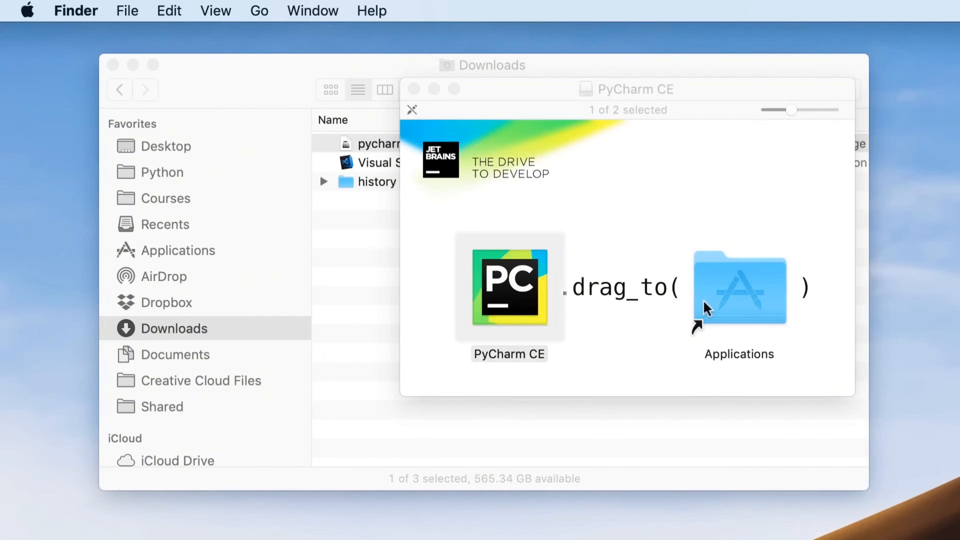
drag(522, 293, 729, 284)
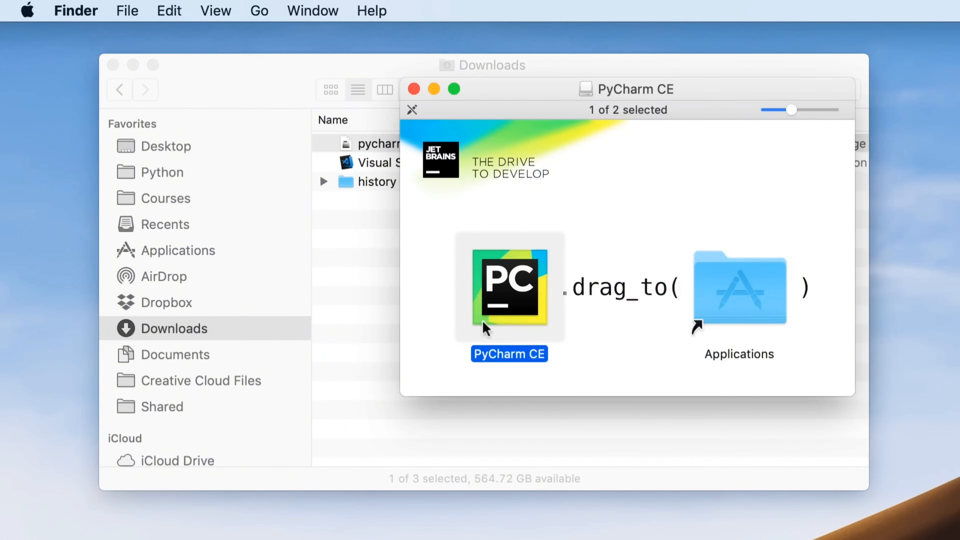
Step: Launch PyCharm CE from the disk image, allowing it to open, and complete its installation without importing settings
double_click(495, 296)
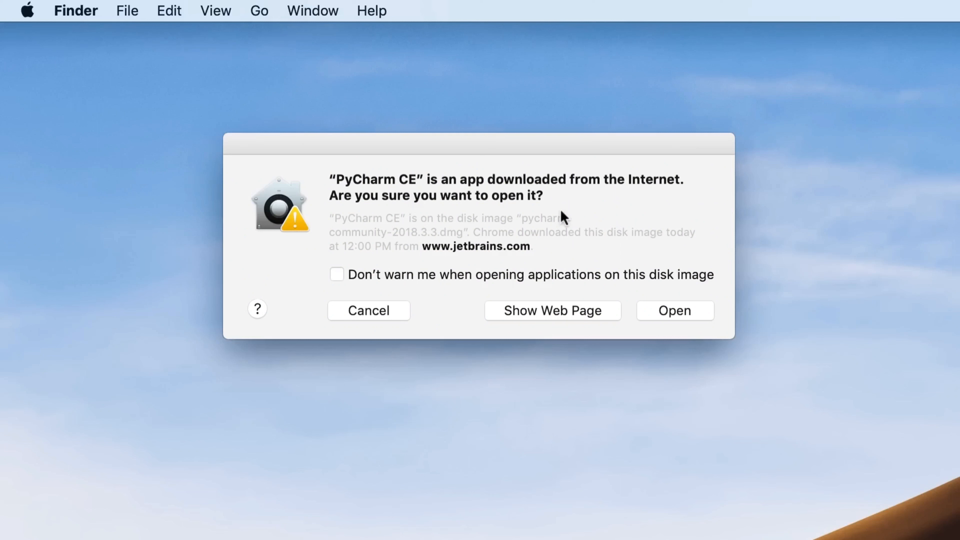
click(687, 312)
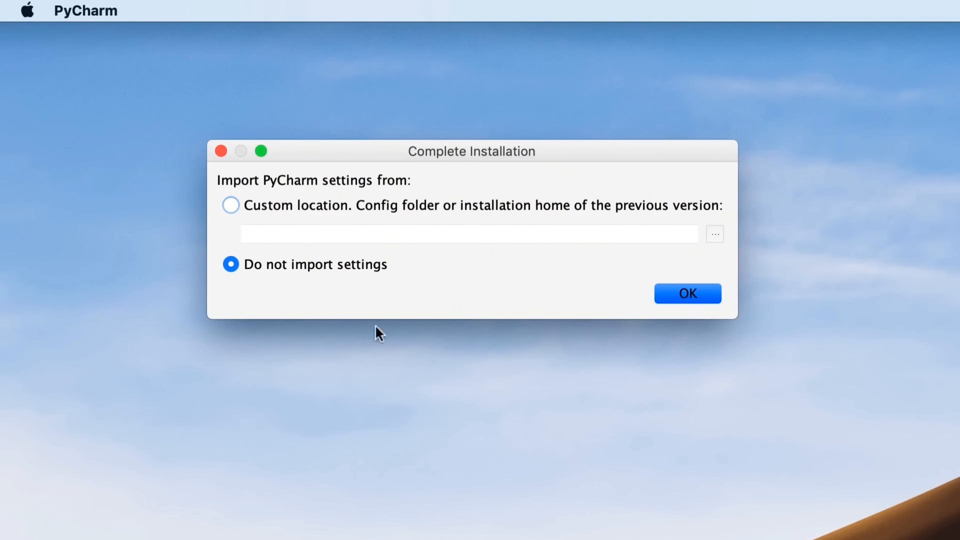
click(696, 298)
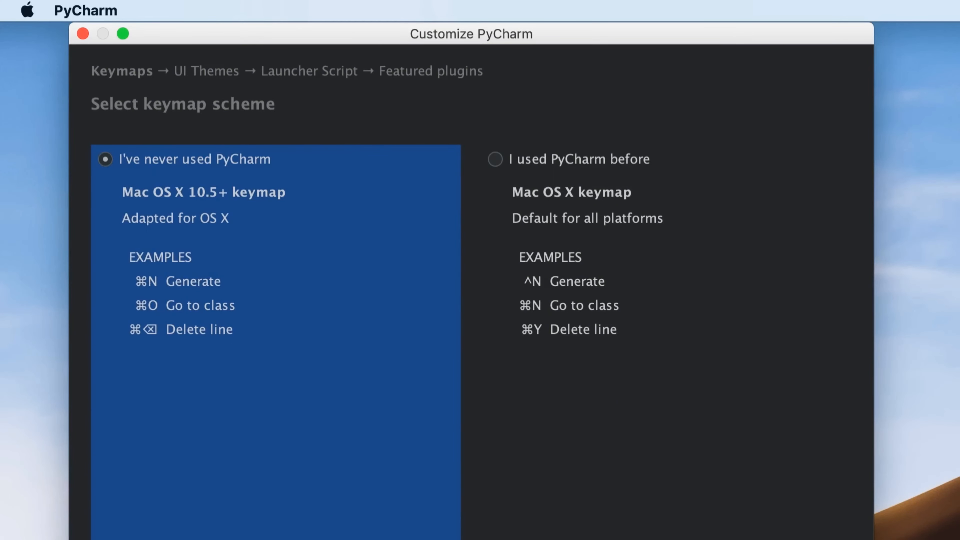
Step: Finish customizing PyCharm with the default keymap and theme, creating no launcher script and installing no featured plugins
key(Return)
key(Return)
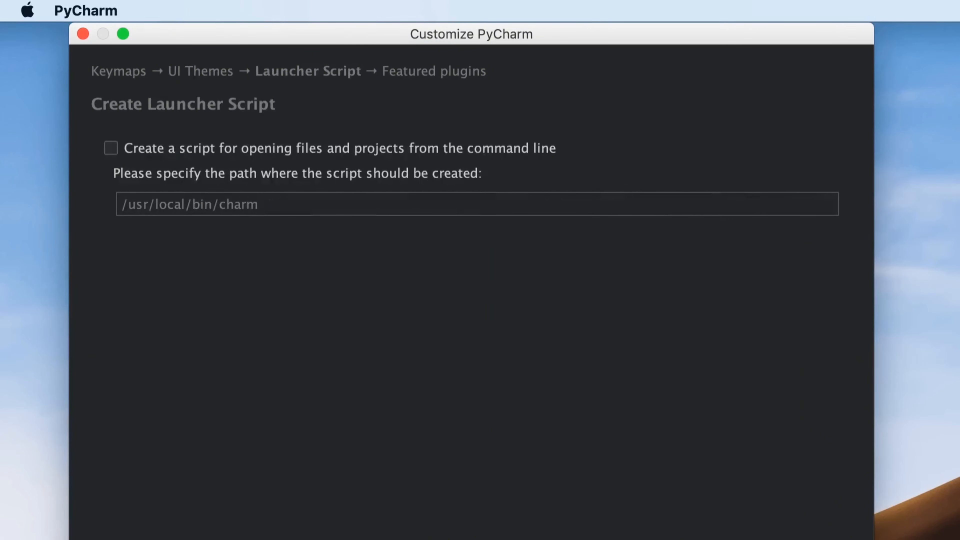
key(Return)
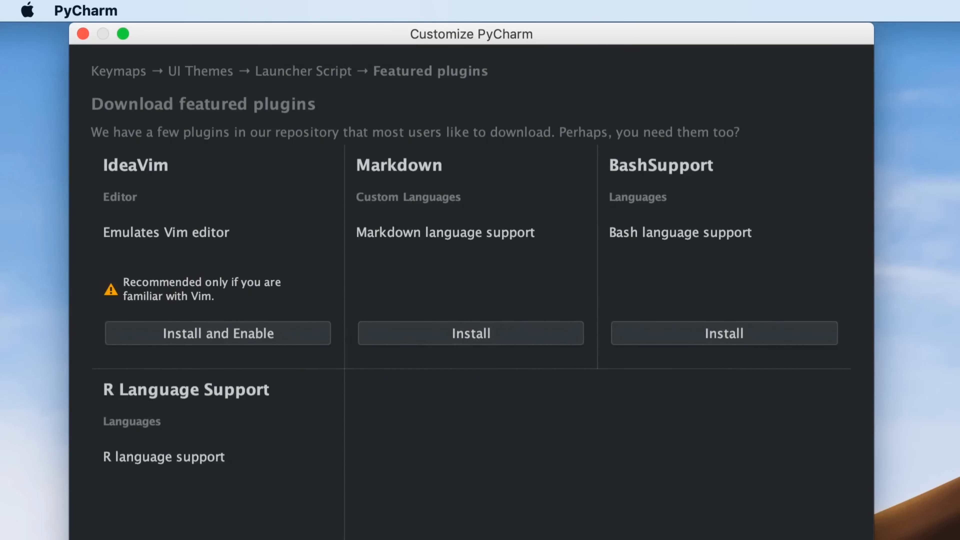
key(Return)
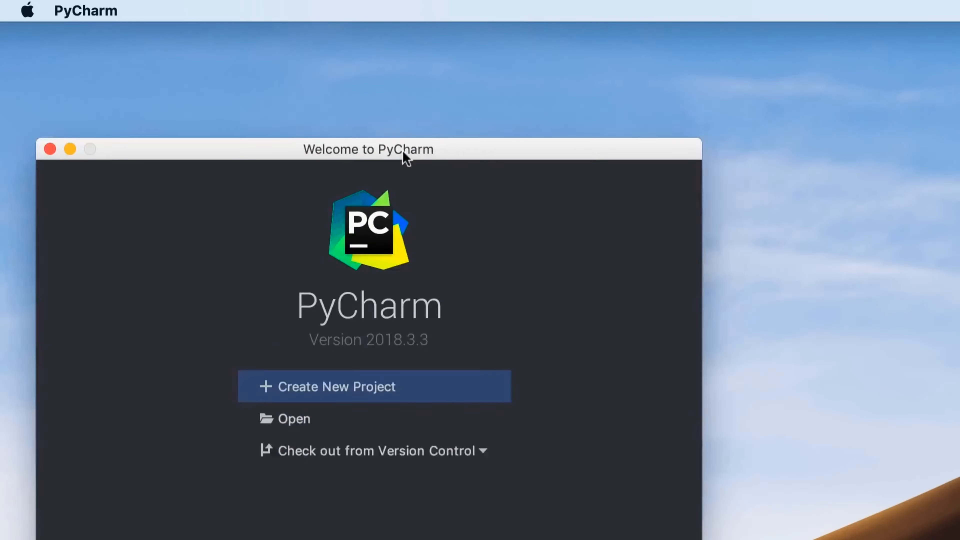
Step: Start a new project from the welcome window and name its folder HelloWorld inside PycharmProjects
drag(403, 151, 492, 71)
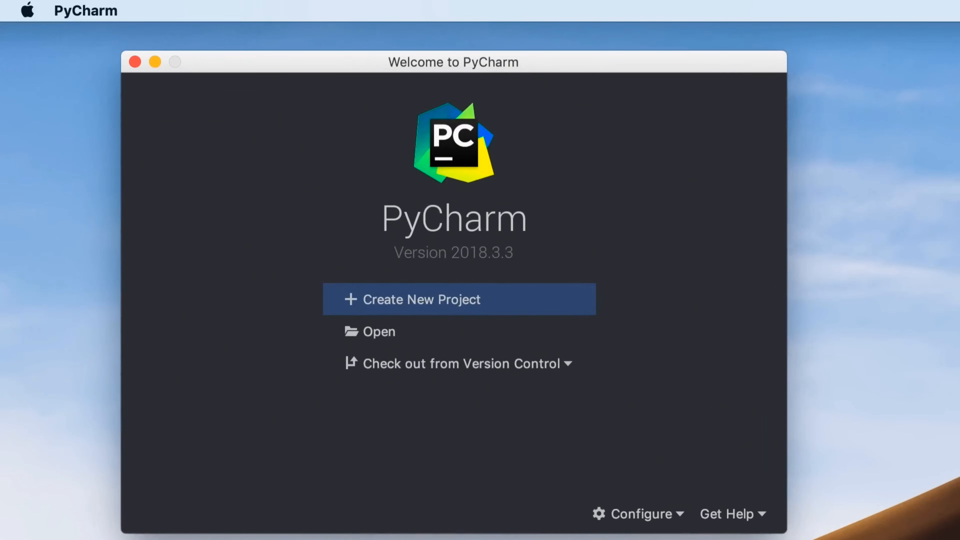
click(432, 308)
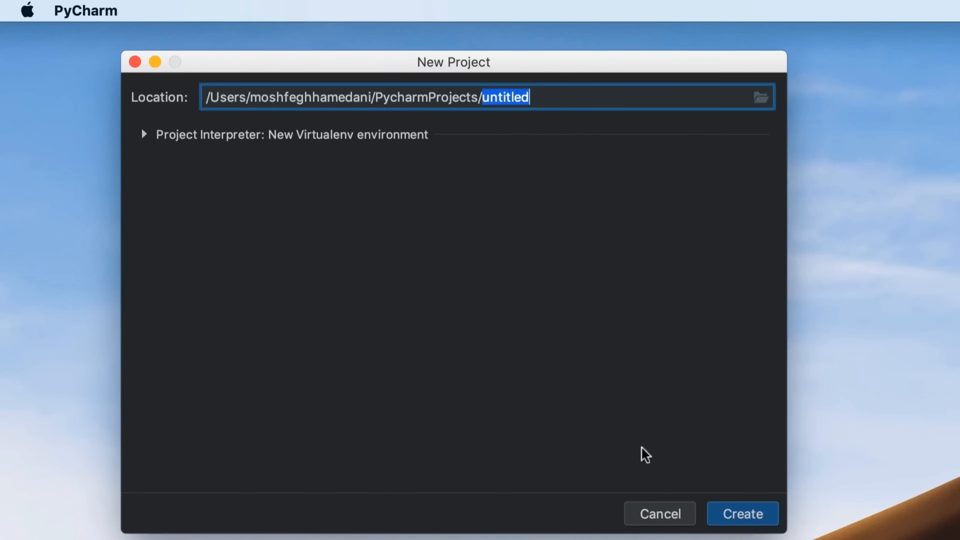
text(Hel)
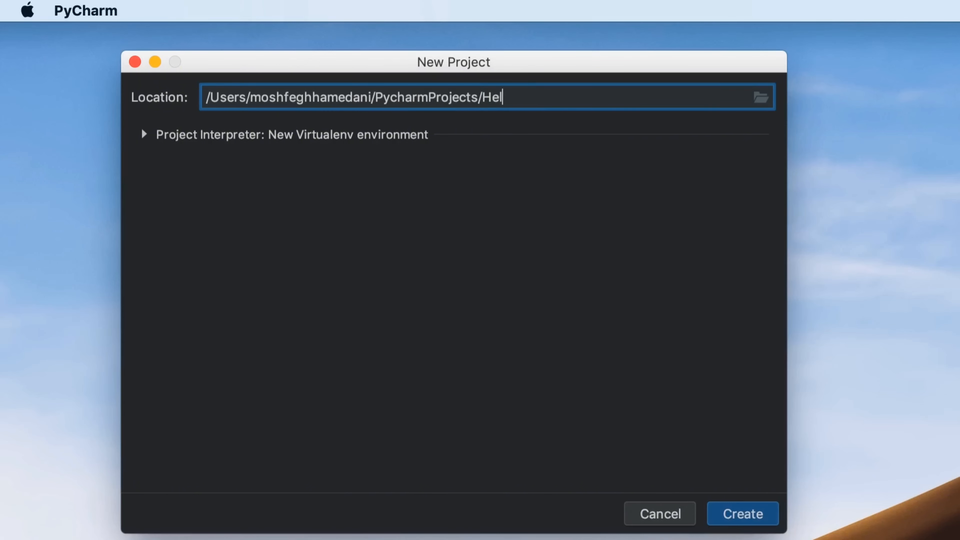
text(loWorld)
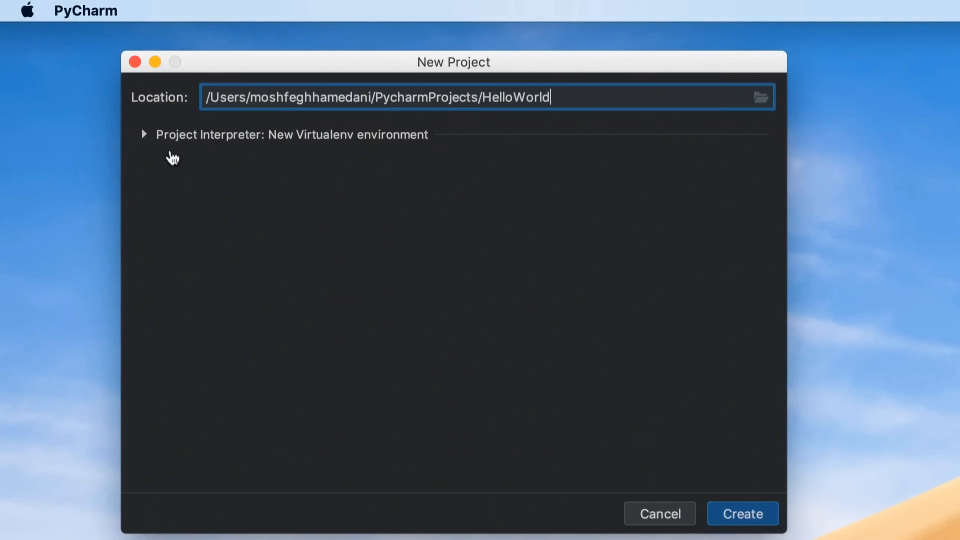
Step: Keep /usr/local/bin/python3.7 as the base interpreter for the new Virtualenv environment and create the project
click(145, 137)
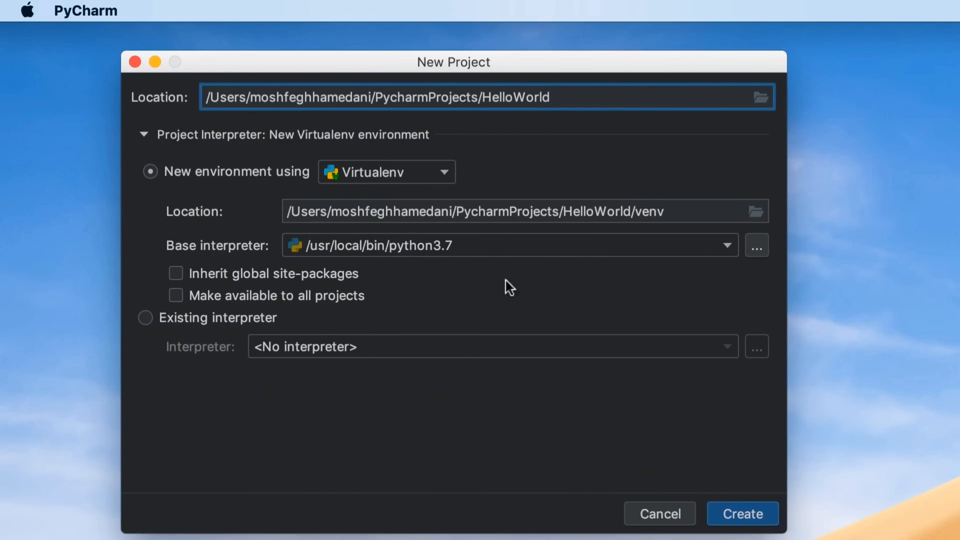
click(727, 246)
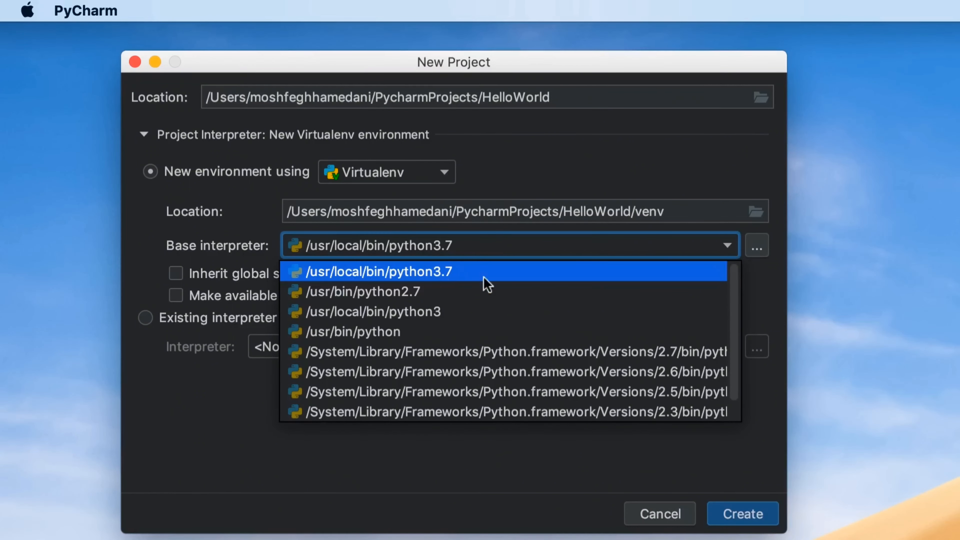
click(727, 247)
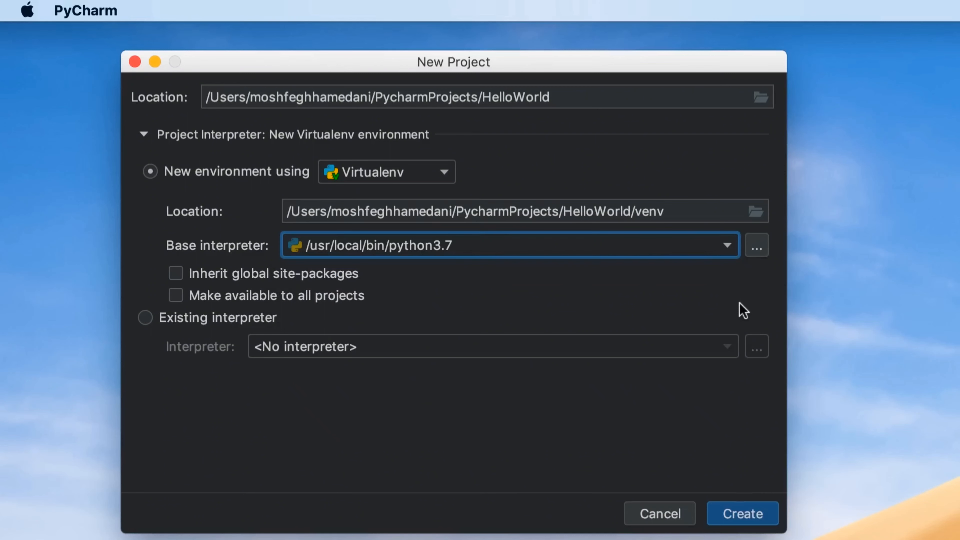
click(767, 520)
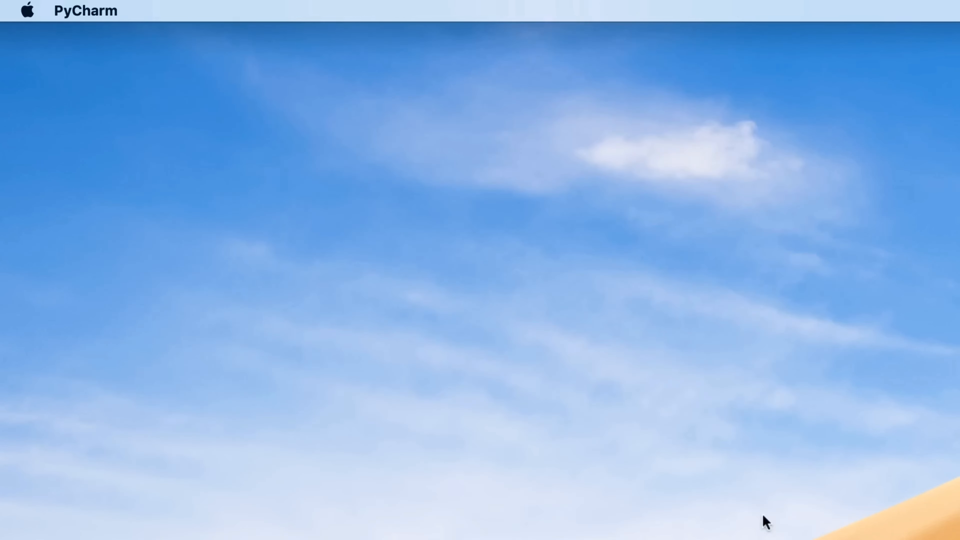